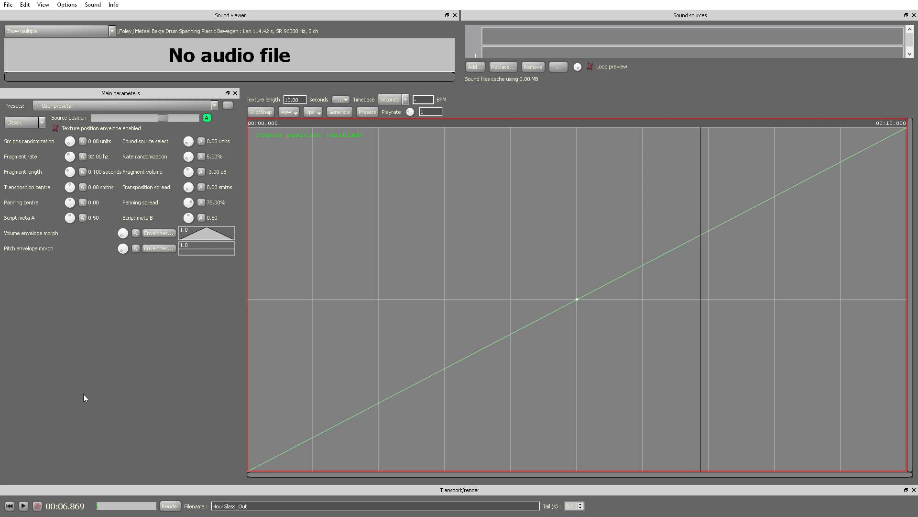
- Add the rock foley recordings as sound sources and set the texture length to the length of the source file
left_click(475, 68)
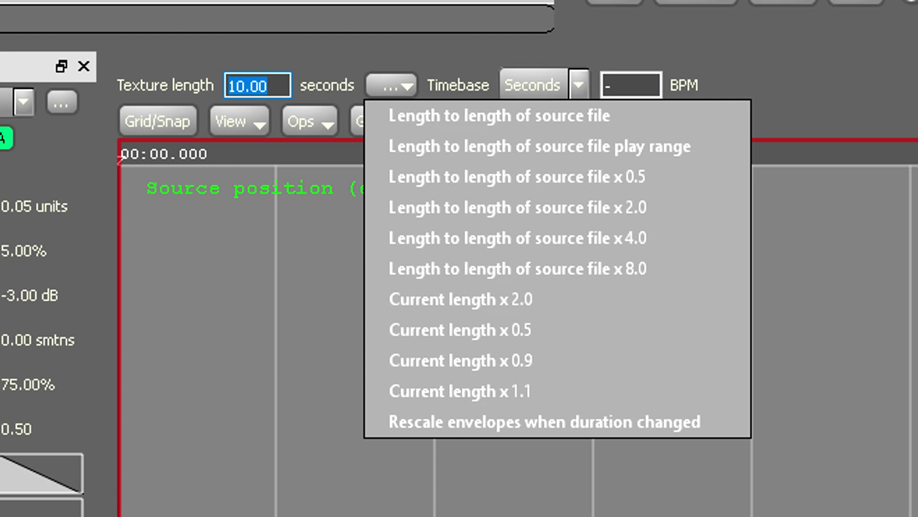
left_click(605, 124)
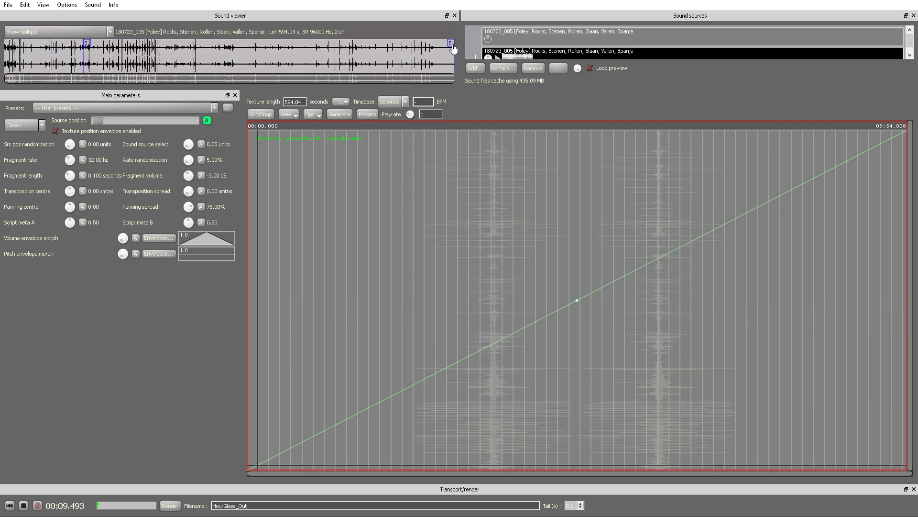
- Match the texture length to a short 24.59-second play range and move the range onto the dense rock hits in the source waveform
left_click_drag(450, 43, 102, 33)
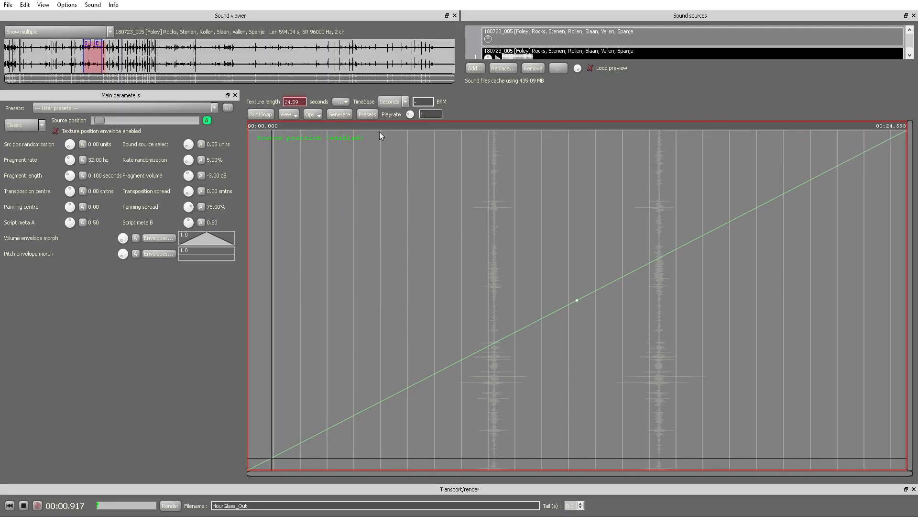
left_click(578, 300)
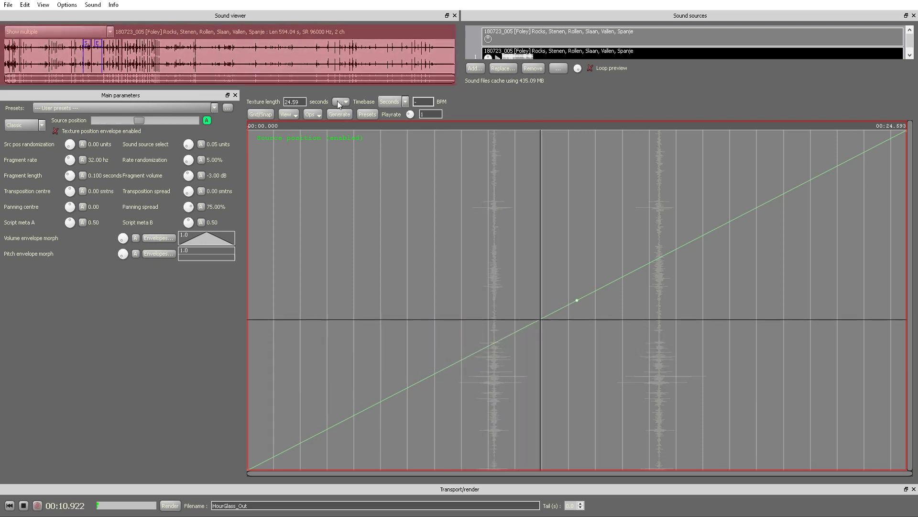
left_click_drag(98, 44, 160, 47)
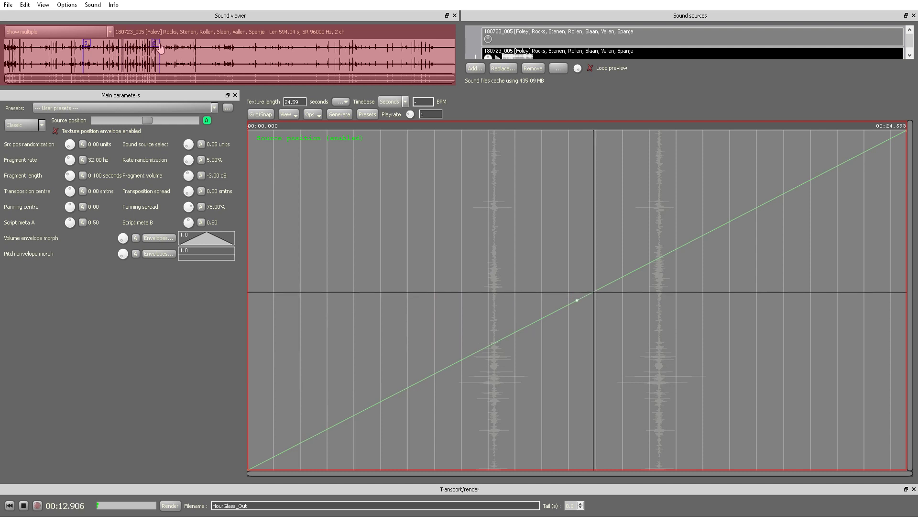
left_click_drag(87, 48, 110, 49)
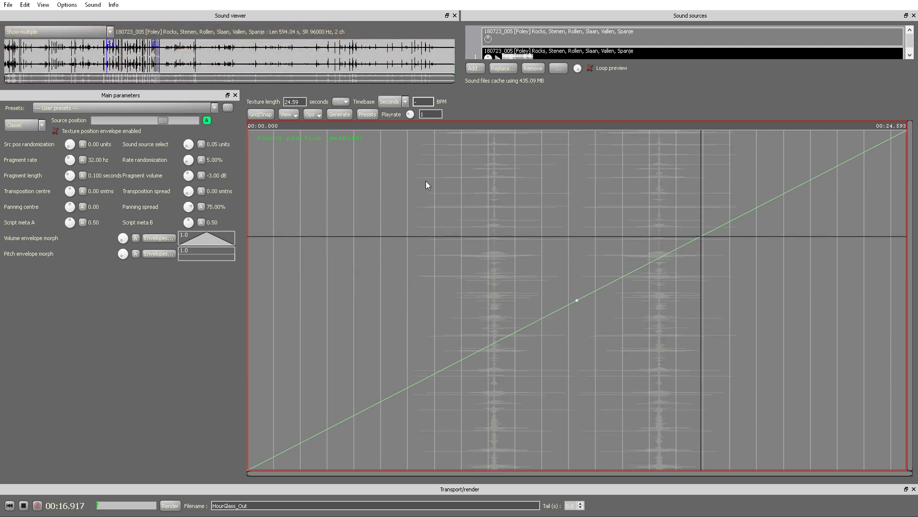
- Bend the source position envelope into a deep downward curve and straighten it back into a linear ramp
left_click_drag(579, 299, 582, 351)
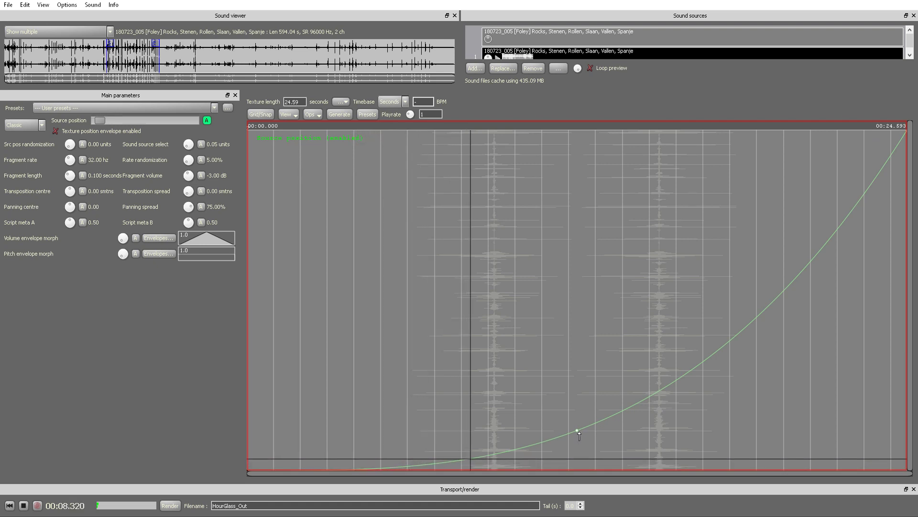
left_click_drag(577, 432, 578, 460)
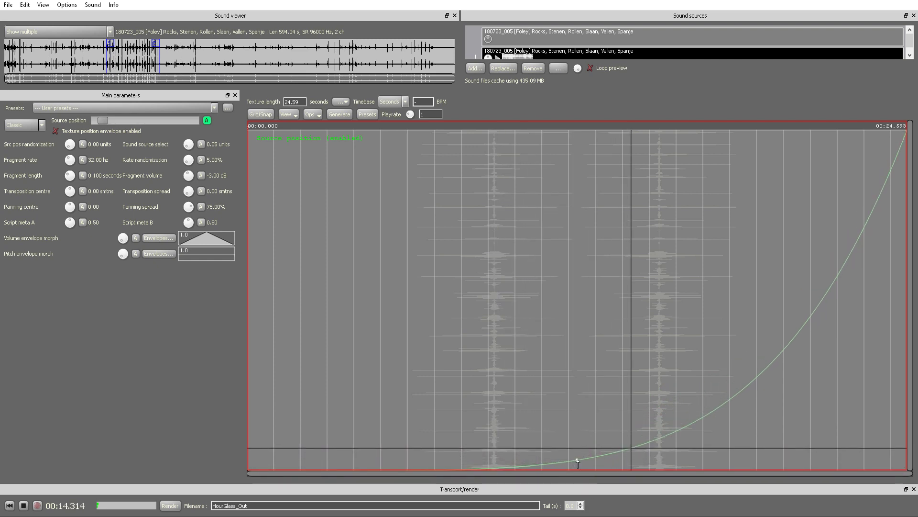
left_click_drag(578, 461, 577, 300)
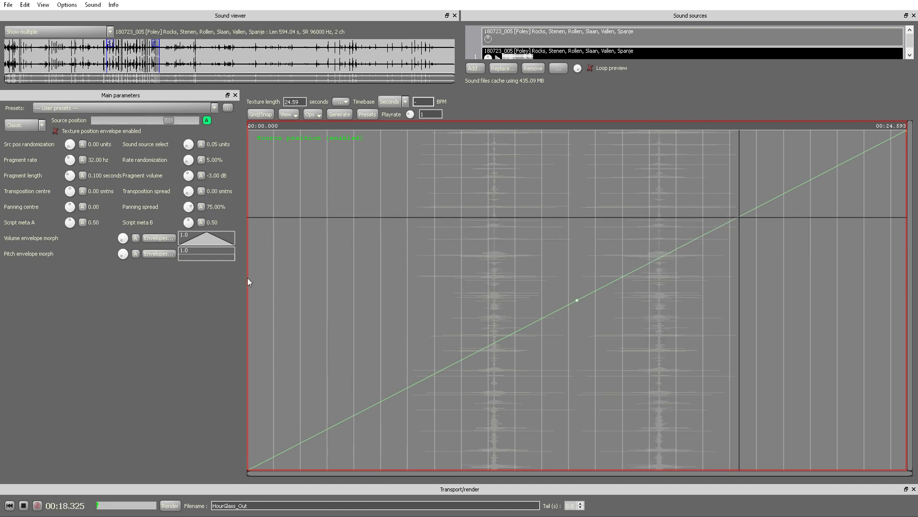
- Widen the play range to almost the whole recording and match the texture length to it at 551.16 seconds
left_click_drag(159, 47, 432, 46)
left_click_drag(109, 47, 19, 47)
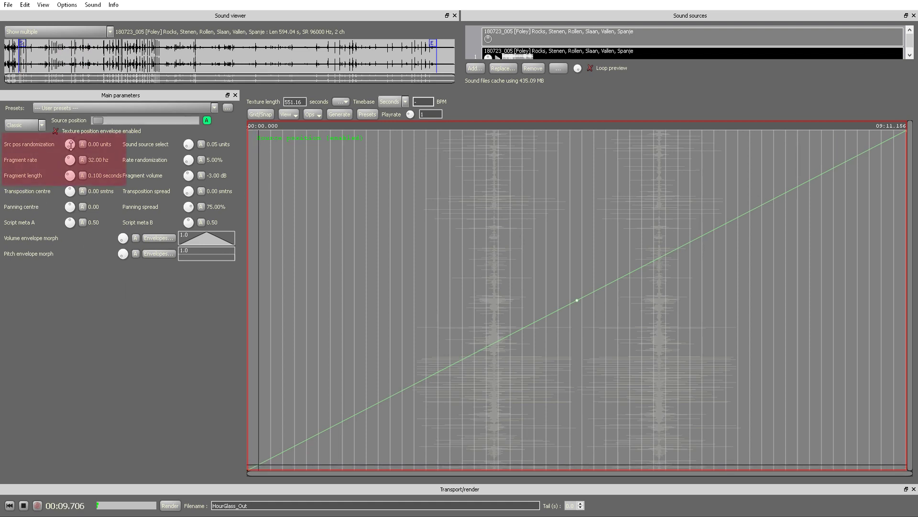
- Set Src pos randomization to 1.00 units and Sound source select to 0.90 units, with the play range starting just before the dense rock hits
left_click_drag(72, 140, 83, 72)
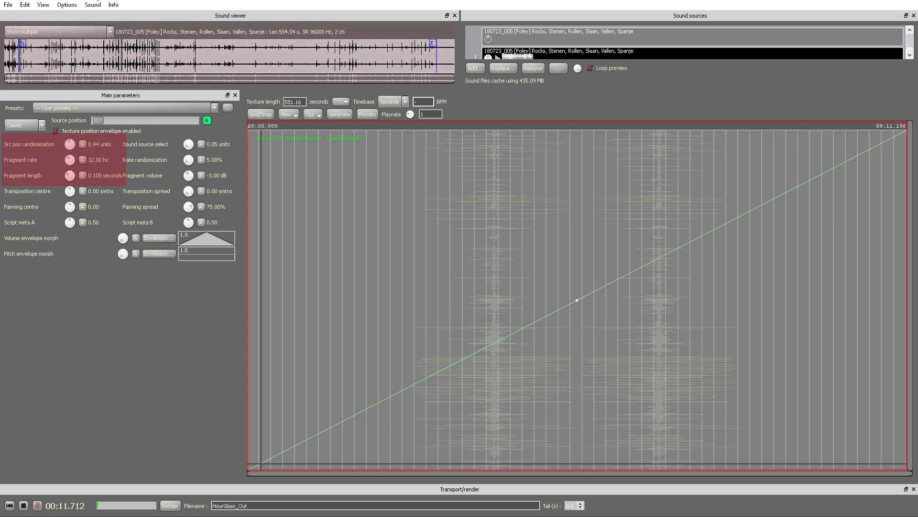
left_click_drag(70, 144, 70, 16)
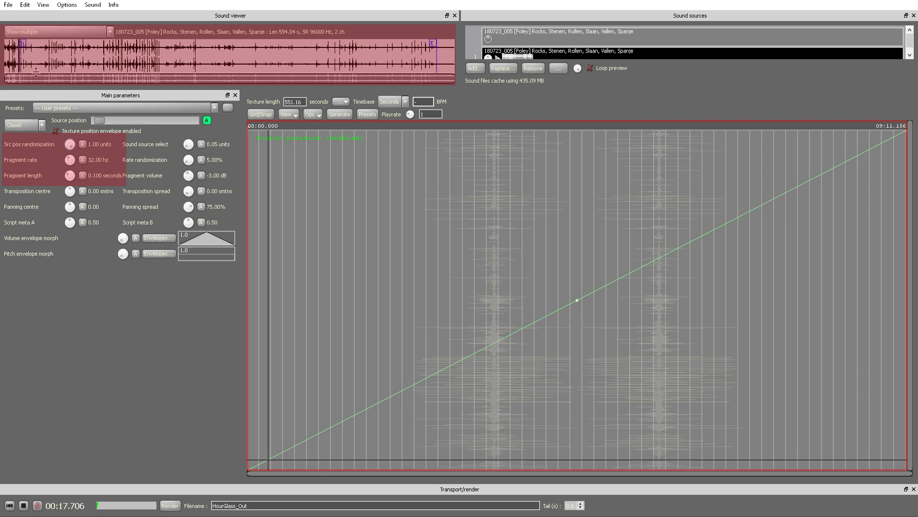
left_click_drag(22, 46, 100, 44)
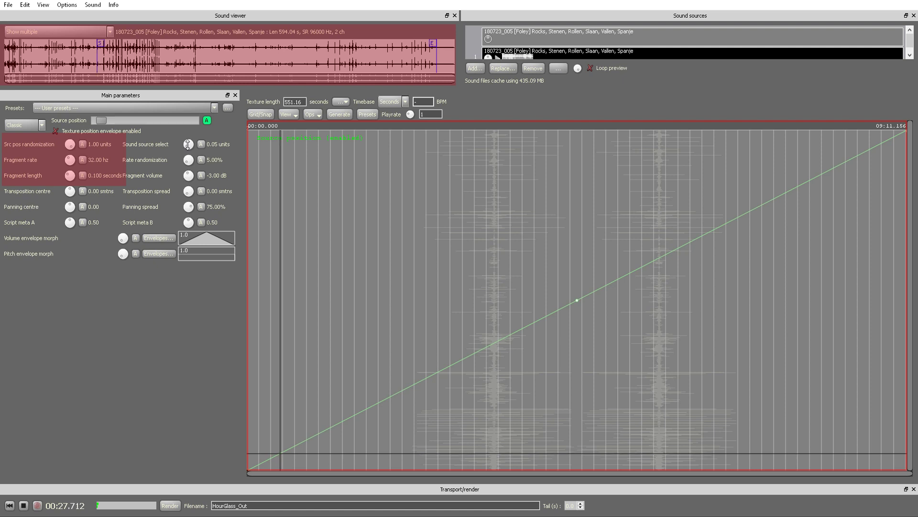
left_click_drag(188, 142, 189, 147)
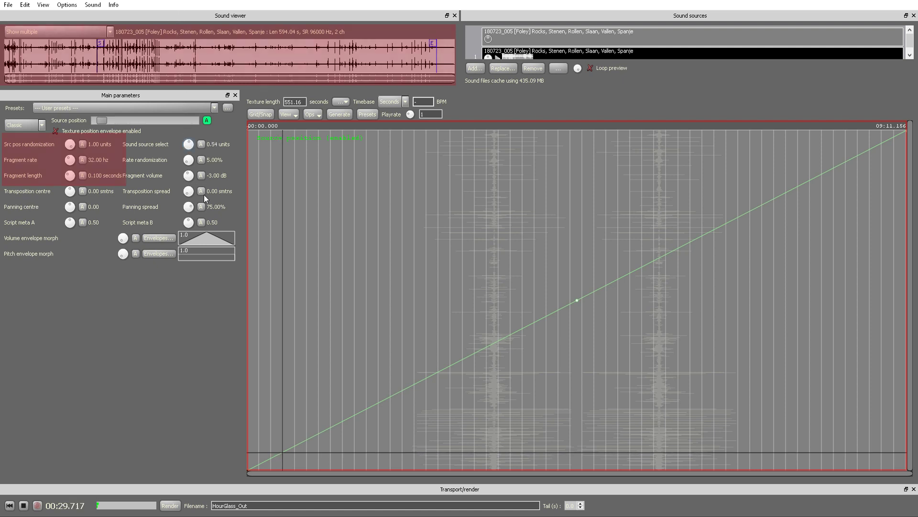
left_click_drag(184, 98, 190, 35)
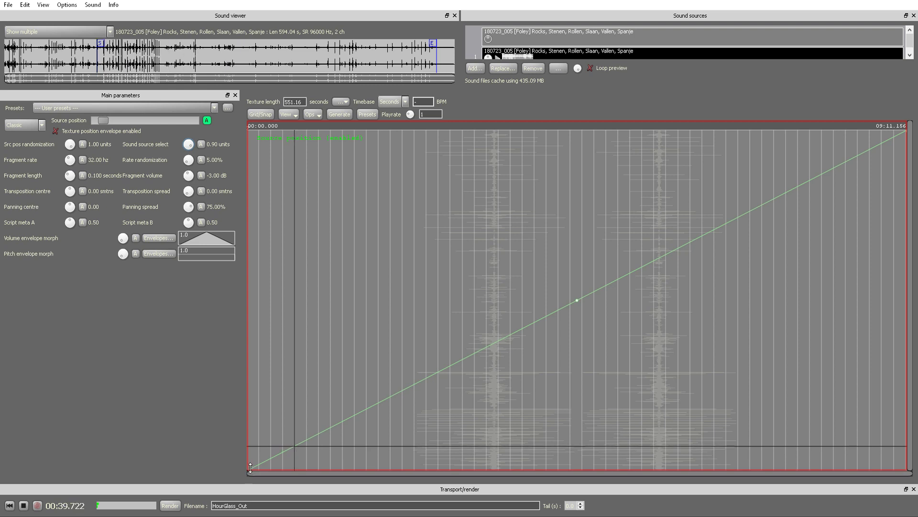
- Flatten the source position envelope into a horizontal line at about half height by levelling its start and end points
left_click_drag(250, 467, 232, 301)
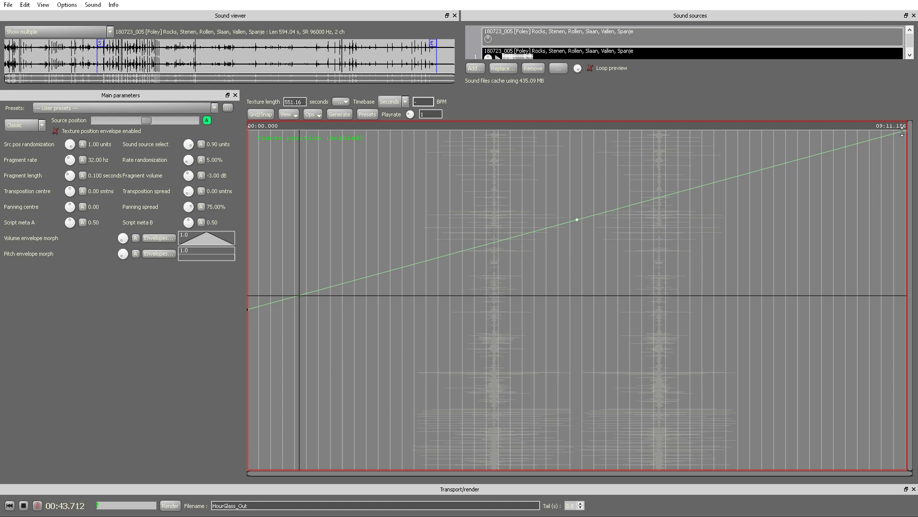
left_click_drag(902, 132, 905, 311)
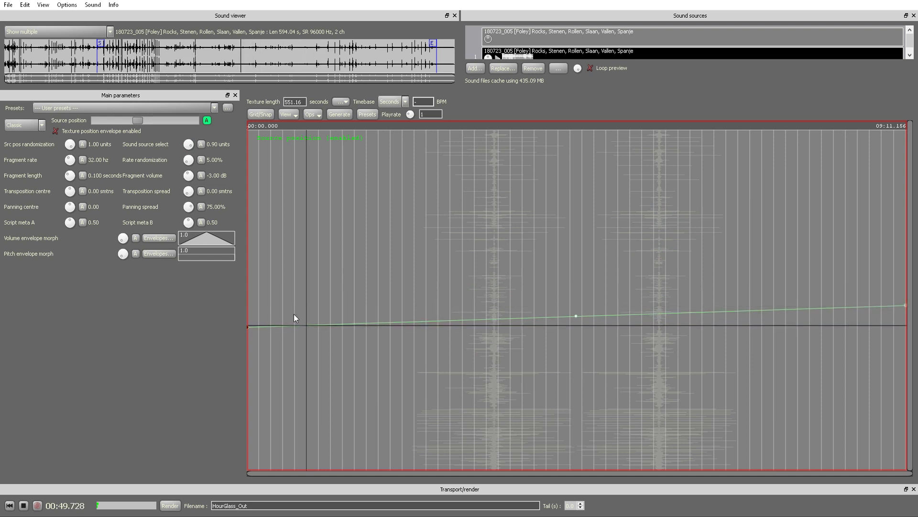
left_click_drag(249, 328, 249, 332)
left_click_drag(258, 311, 247, 307)
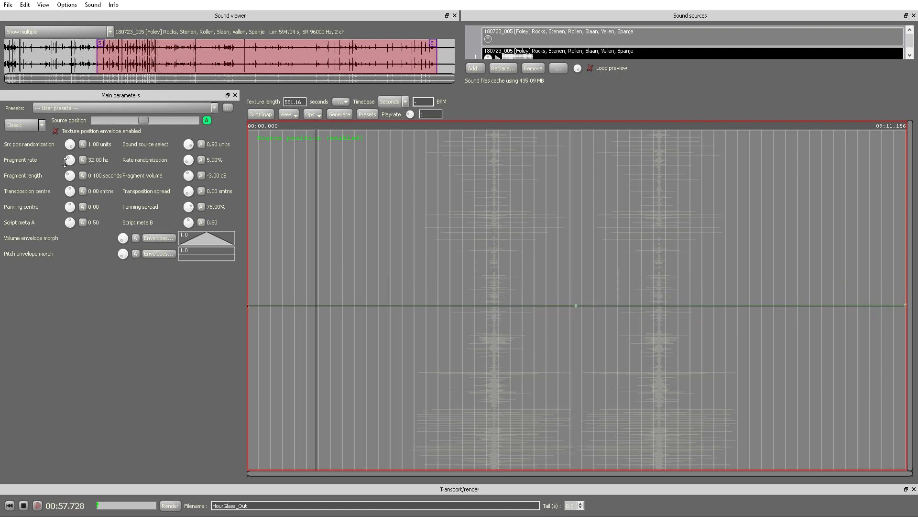
- Set the fragment rate to 147.83 Hz and the fragment length to 0.687 seconds, with the play range narrowed to the dense rock hits
left_click_drag(71, 158, 81, 0)
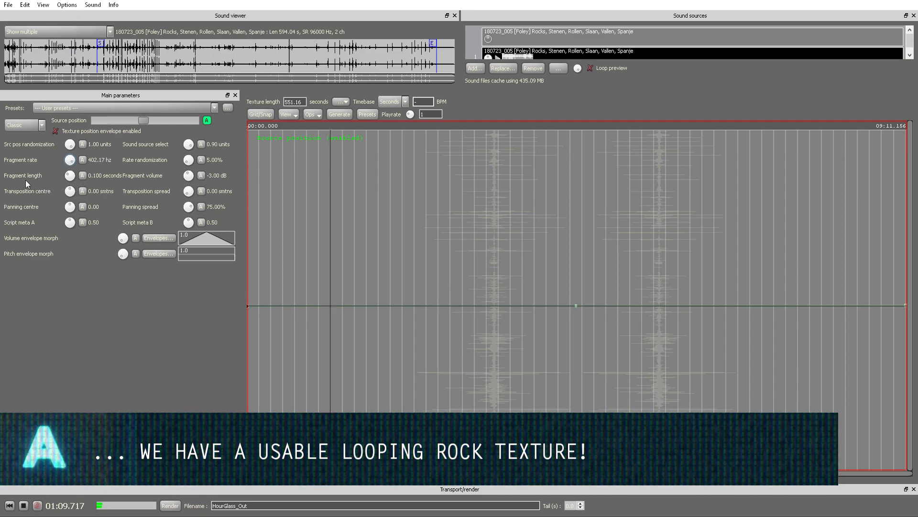
left_click_drag(70, 161, 98, 12)
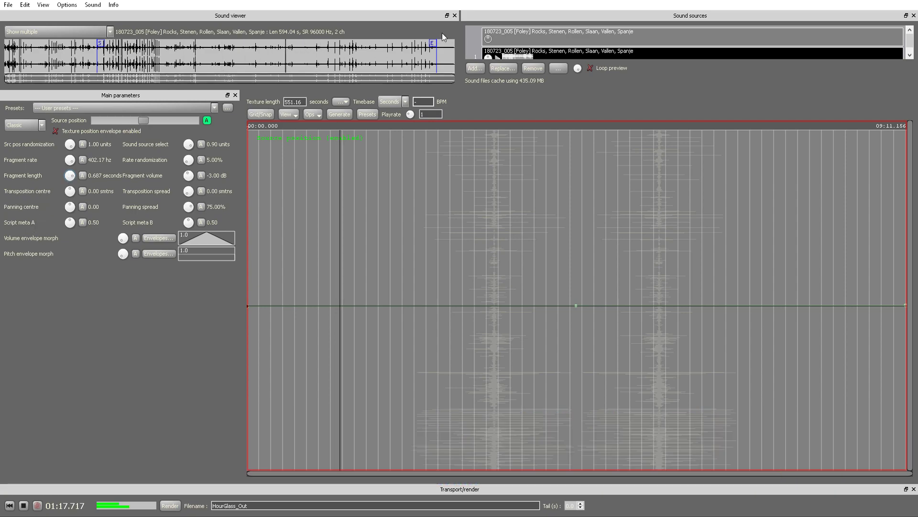
left_click_drag(428, 46, 165, 36)
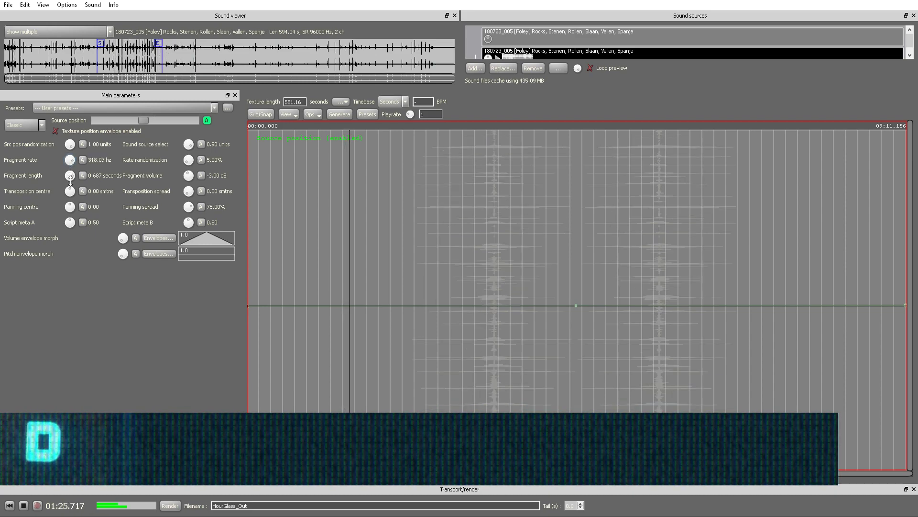
left_click_drag(71, 180, 78, 244)
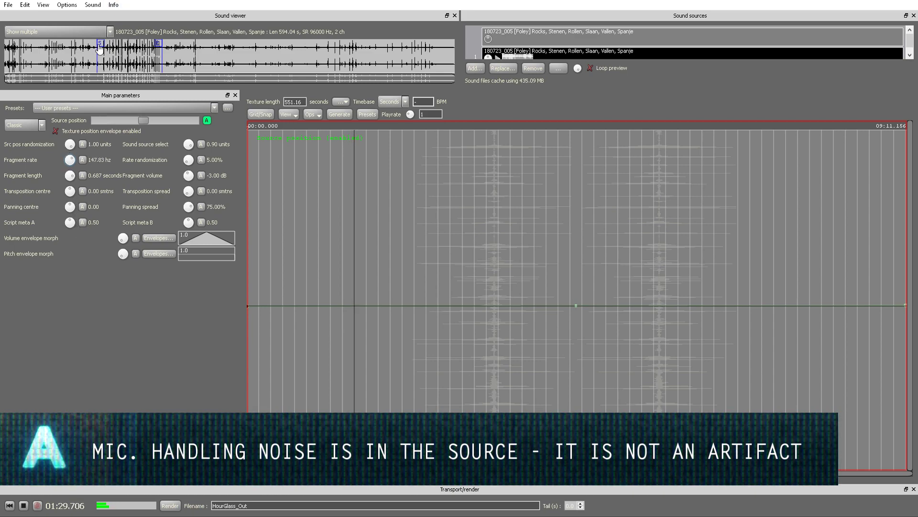
- Move the play range to the quieter middle of the recording and raise the volume envelope morph to 1.8, ending with playback stopped
left_click_drag(158, 44, 304, 45)
left_click_drag(115, 43, 248, 43)
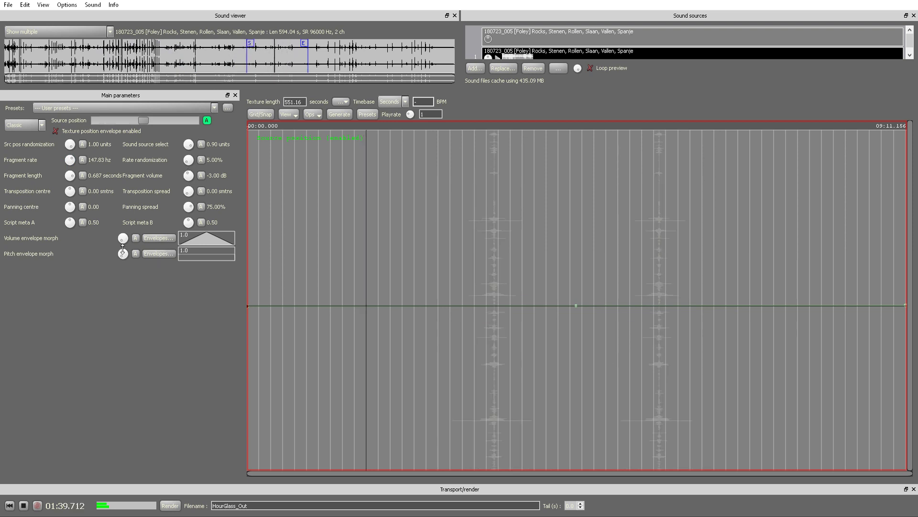
left_click_drag(137, 167, 142, 366)
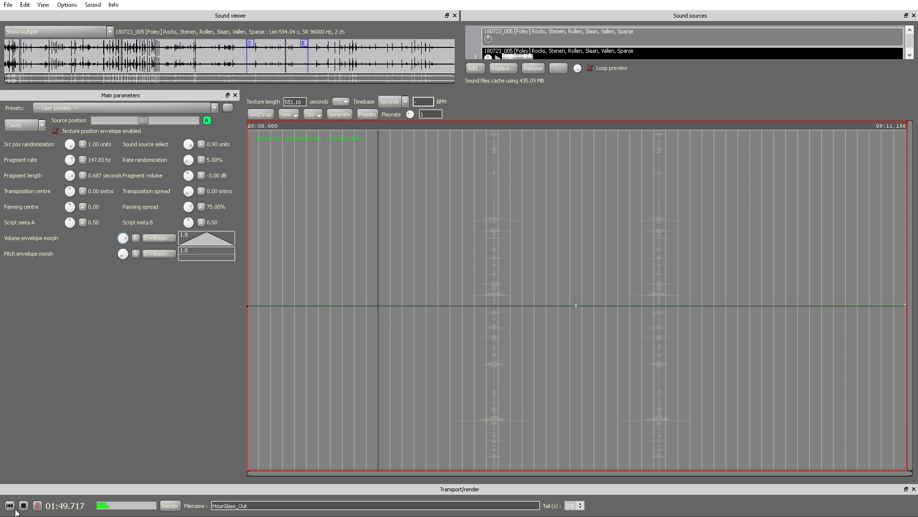
key("space")
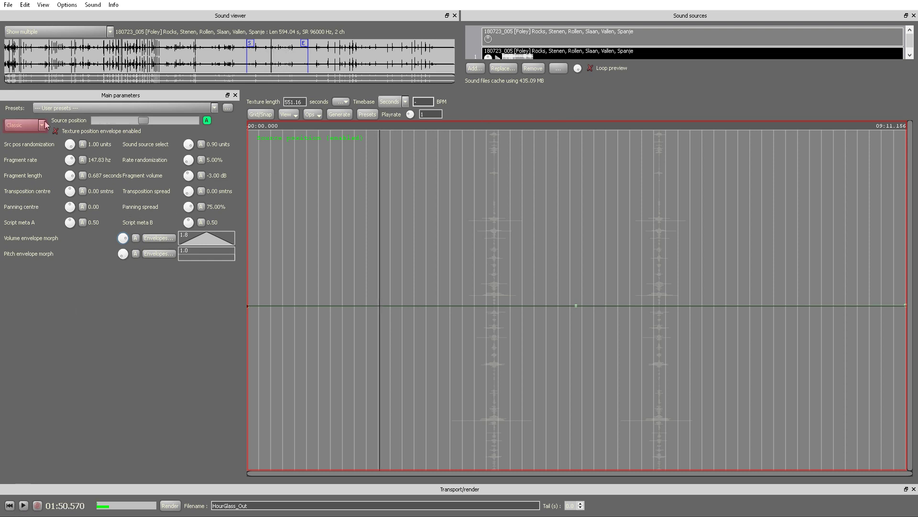
- Switch the source playback mode from Classic to Play forward and start playback
left_click(18, 140)
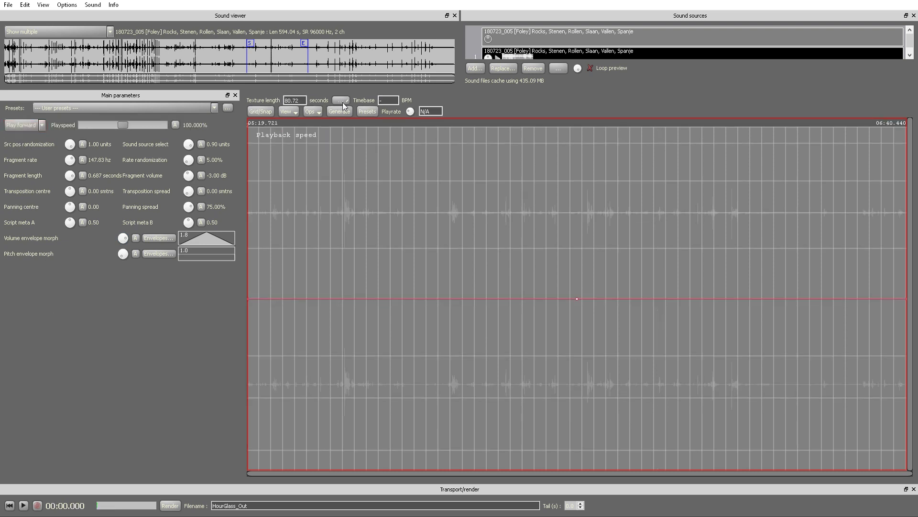
left_click(23, 506)
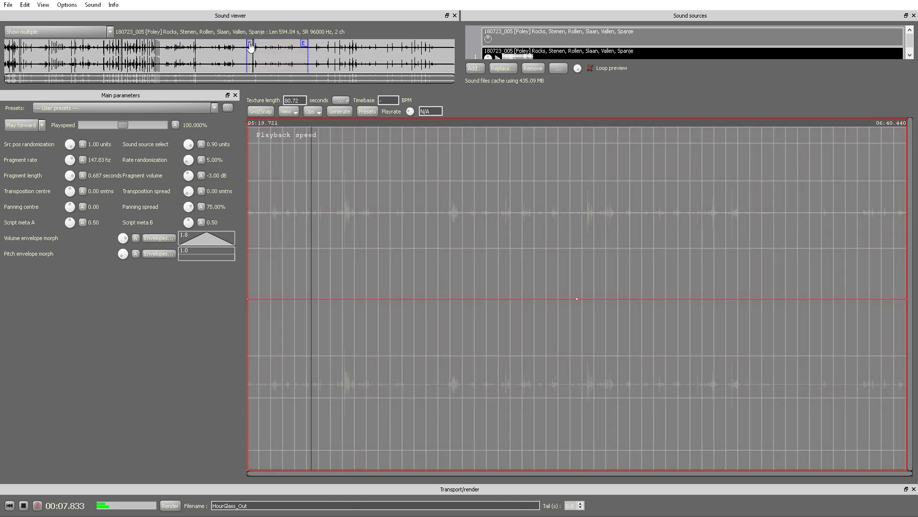
- Try the play range on different parts of the recording and settle it at about 05:41.8 to 06:21.5
left_click_drag(251, 47, 109, 47)
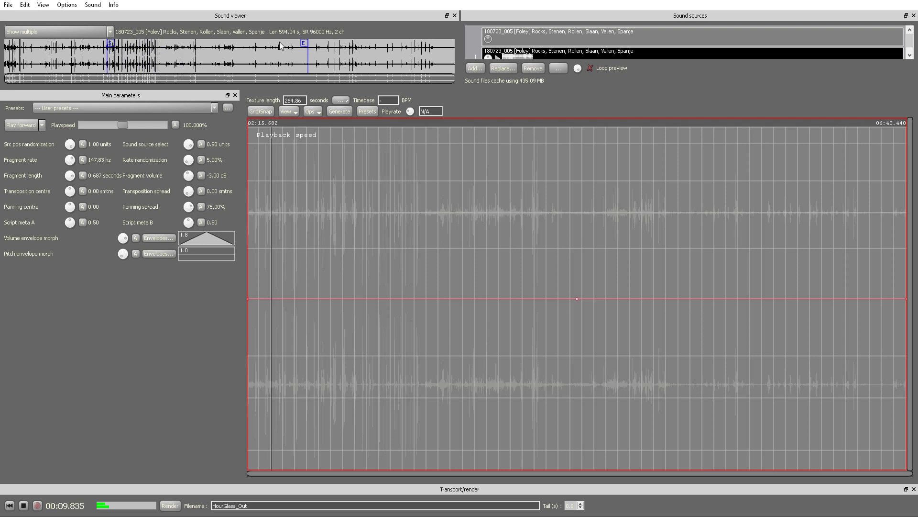
left_click_drag(304, 44, 144, 50)
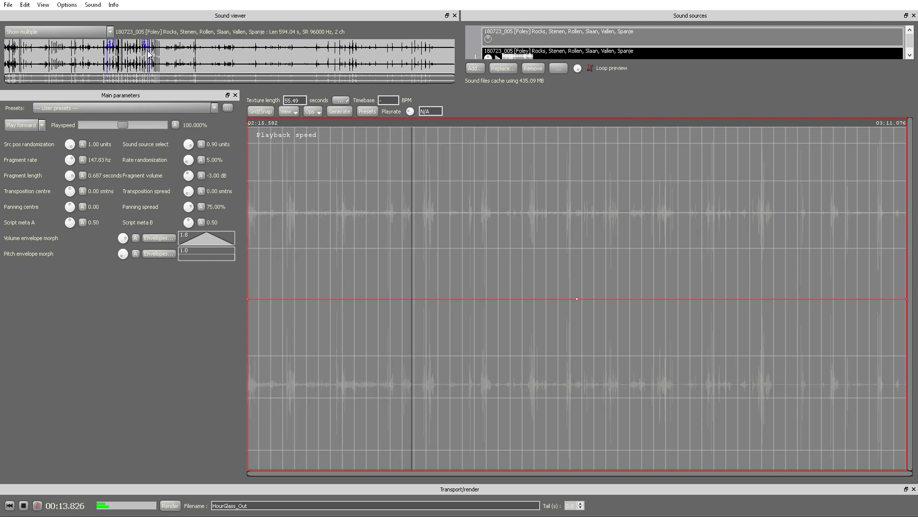
left_click_drag(149, 54, 243, 52)
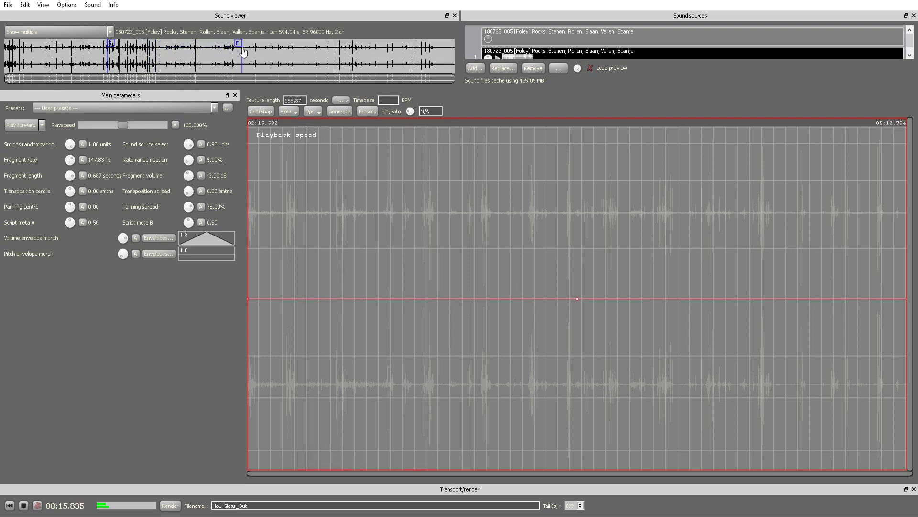
left_click_drag(109, 44, 293, 49)
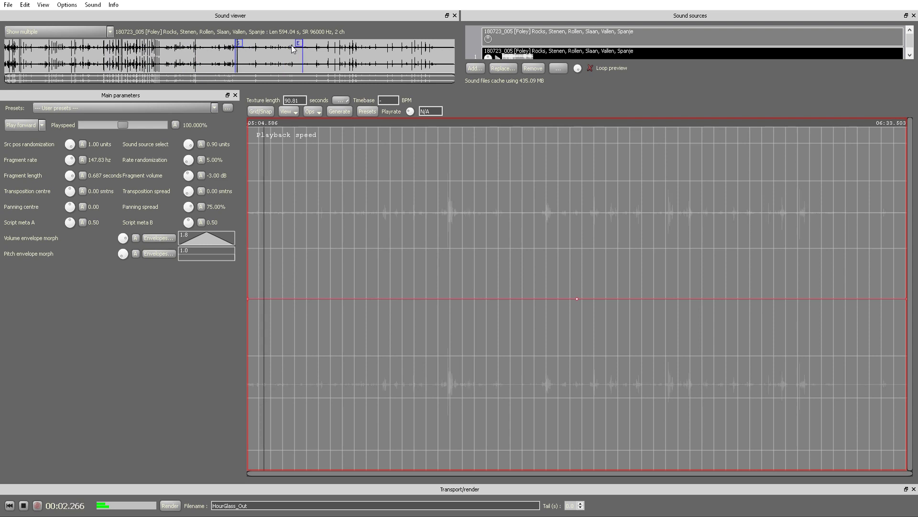
left_click_drag(239, 44, 293, 44)
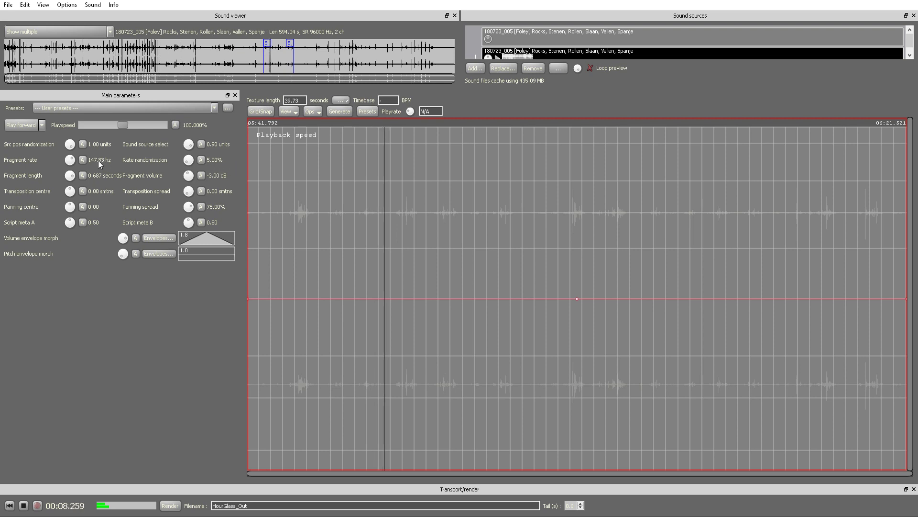
- Set the fragment rate to 4.89 Hz, Src pos randomization to 0.50 units and rate randomization to 32.42%
left_click_drag(70, 160, 67, 311)
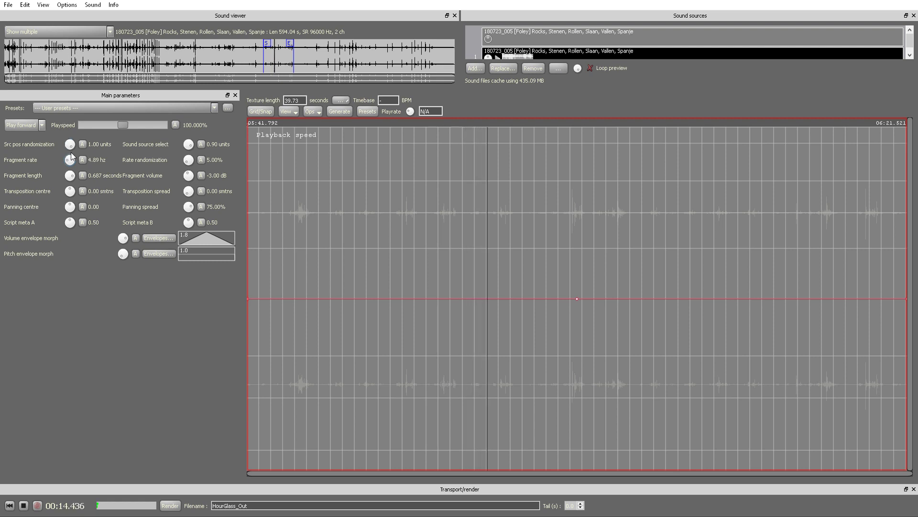
left_click_drag(70, 144, 79, 299)
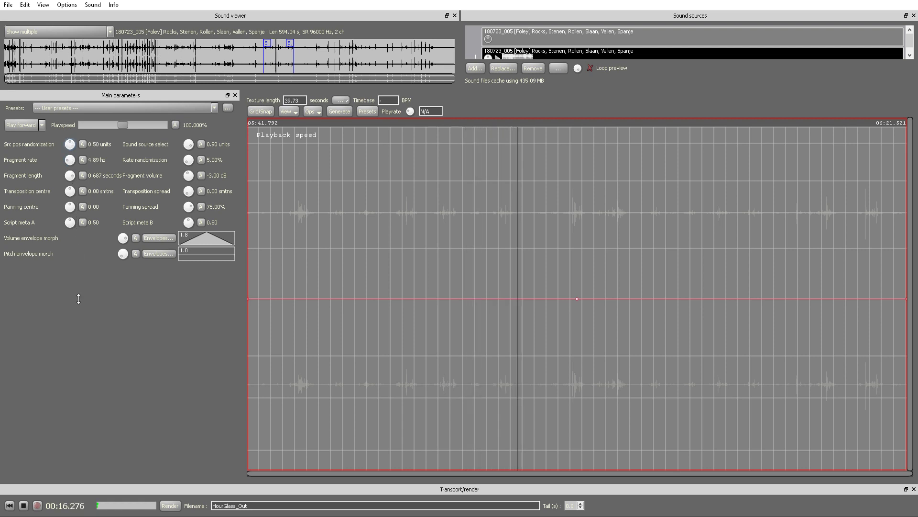
left_click_drag(189, 160, 191, 73)
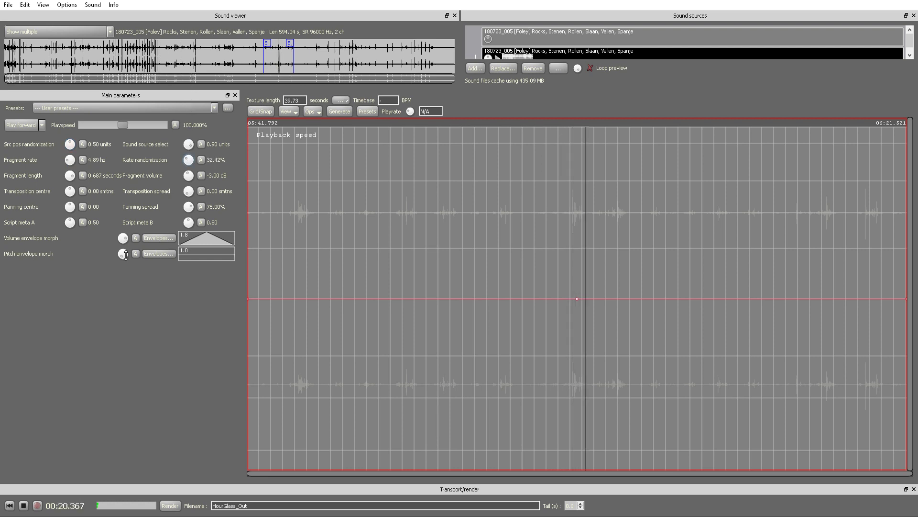
- Raise the pitch envelope morph to 2.9 and pull the whole Playback speed envelope and Fragment Pitch Envelope 3 down to low values
left_click_drag(123, 253, 123, 239)
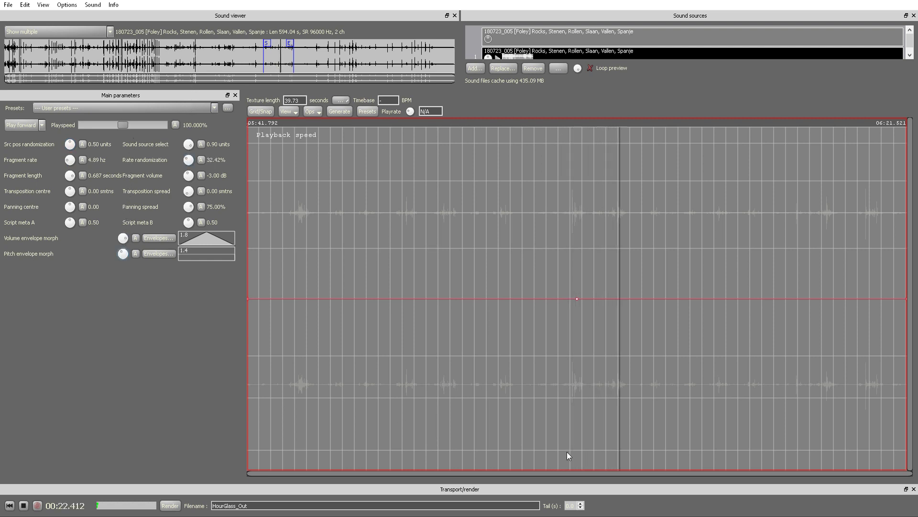
left_click_drag(647, 298, 639, 434)
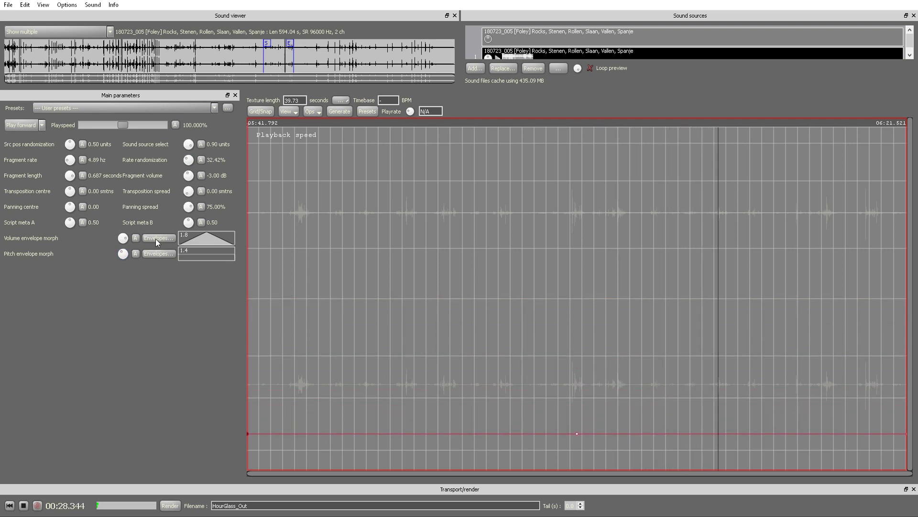
left_click(225, 260)
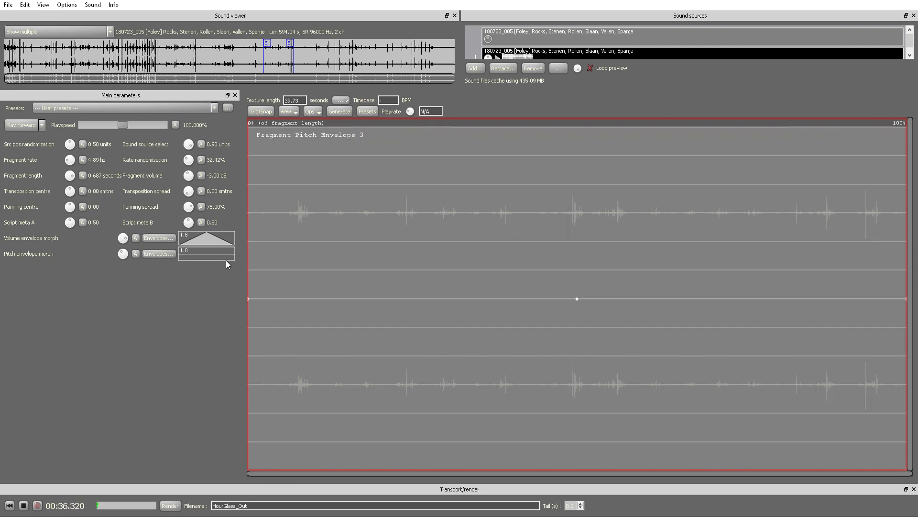
left_click_drag(612, 298, 594, 438)
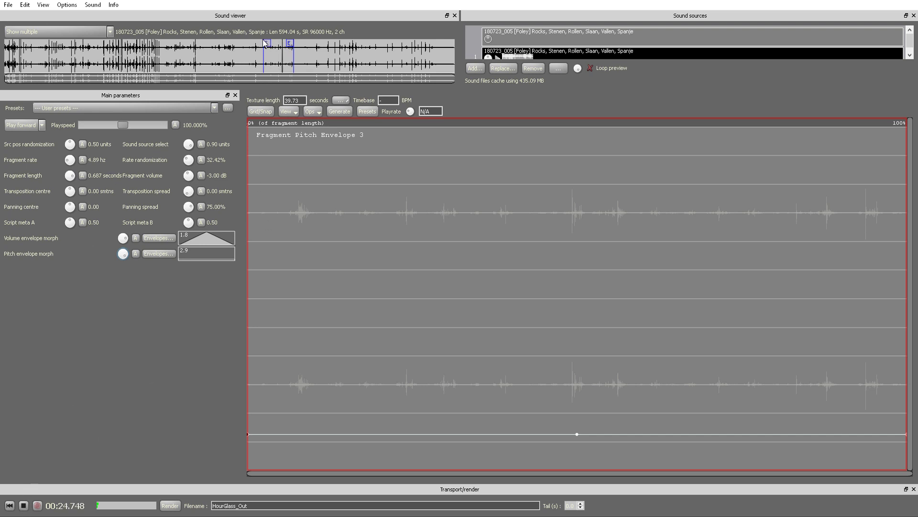
- Move the play range to about 3.15 seconds at the very start of the rocks recording and slow the playspeed to 0.229%
left_click_drag(266, 43, 11, 42)
left_click_drag(292, 46, 13, 53)
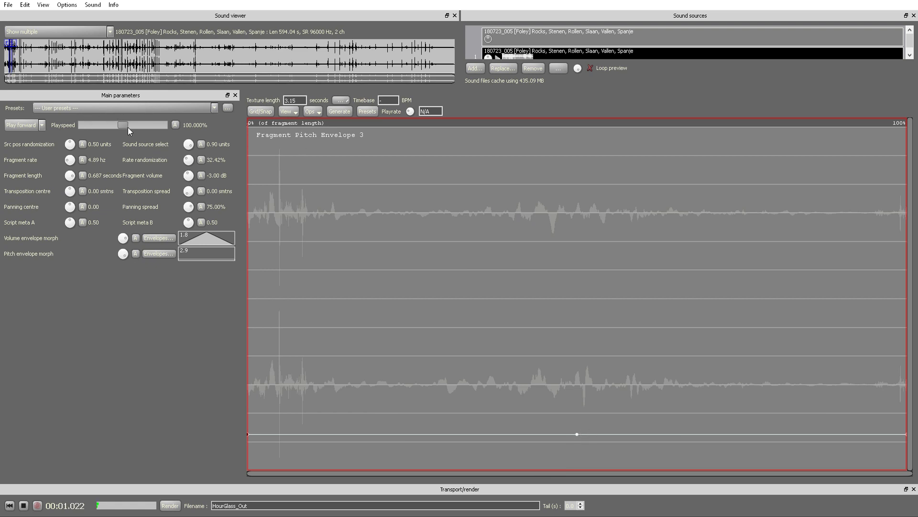
left_click_drag(123, 126, 88, 127)
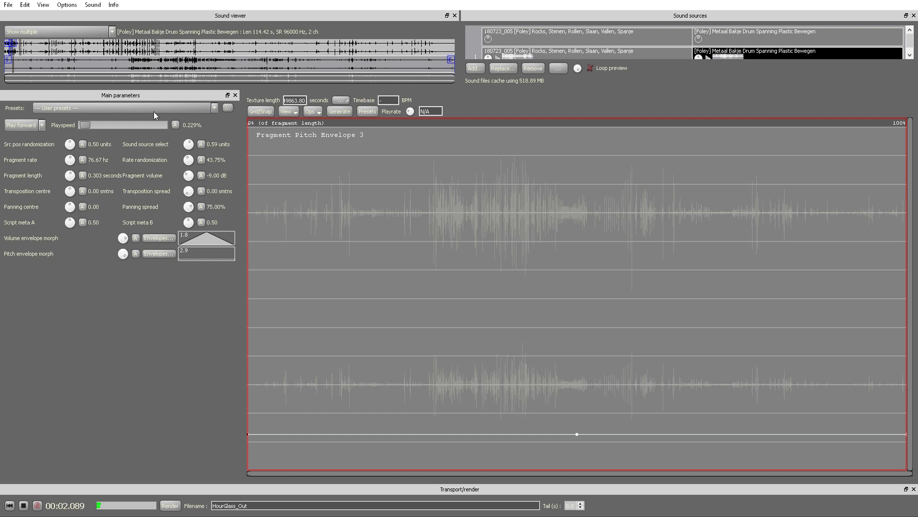
- Raise the playspeed to 100.518% and narrow the play range of the Metaal Bakje Drum recording to a texture length of 7.37 seconds
left_click_drag(88, 122, 128, 128)
left_click_drag(8, 62, 127, 67)
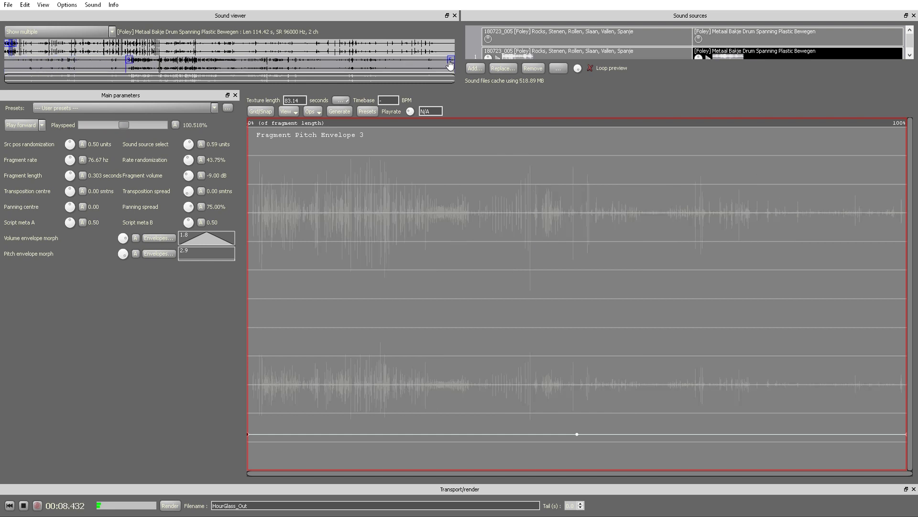
left_click_drag(451, 60, 159, 60)
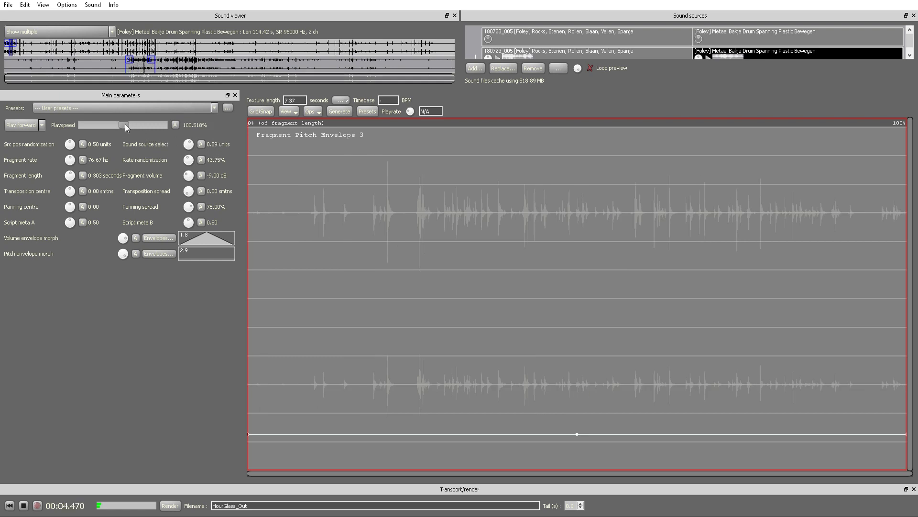
- Try a very slow playspeed on the shortened range, then bring it back up to 92.937%
left_click_drag(125, 125, 90, 130)
left_click_drag(96, 123, 125, 119)
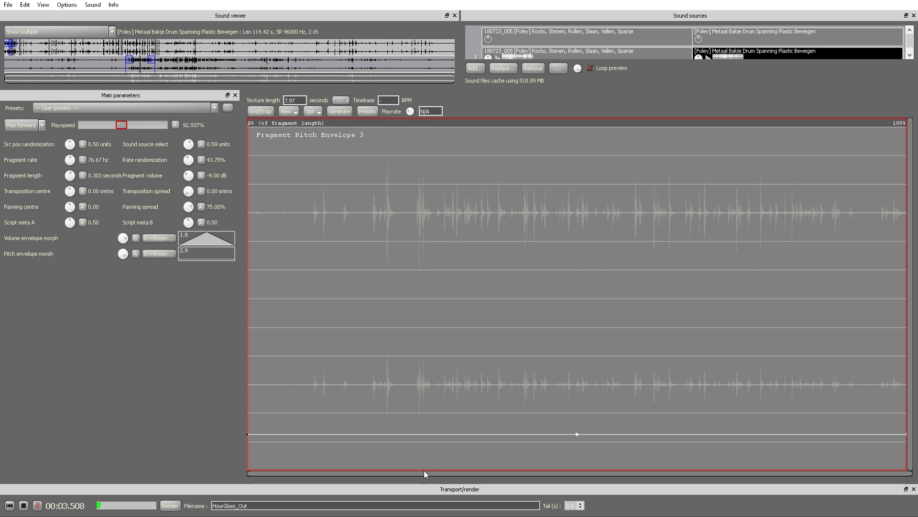
left_click_drag(424, 472, 426, 439)
left_click(426, 438, "alt")
- Set the pitch envelope morph to 1.0, fragment rate to 2.00 Hz and fragment length to 0.342 seconds, and reset the playspeed to 100%
left_click_drag(120, 254, 130, 391)
left_click_drag(68, 161, 68, 134)
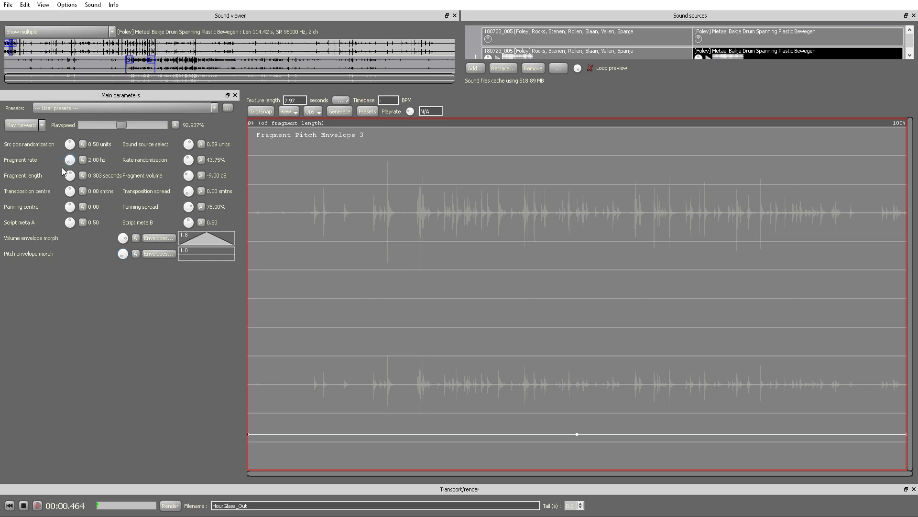
left_click_drag(70, 175, 77, 299)
left_click_drag(72, 370, 73, 164)
double_click(122, 127)
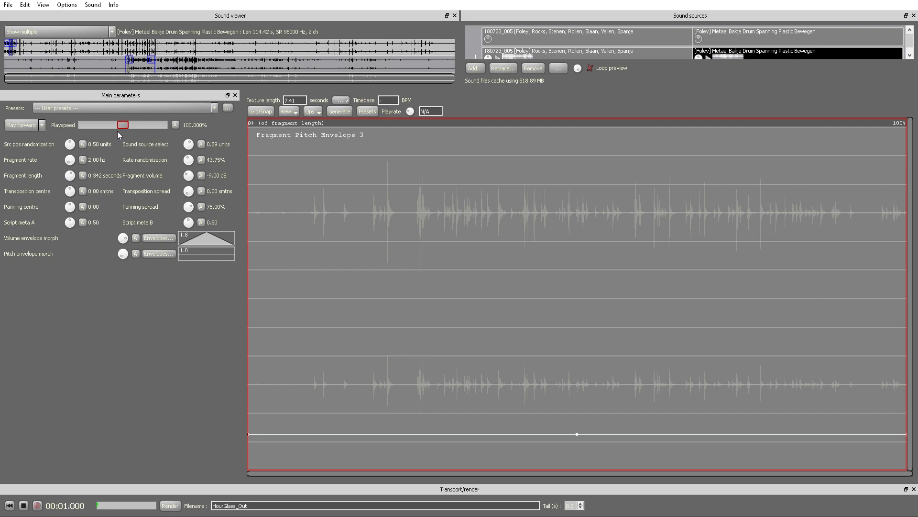